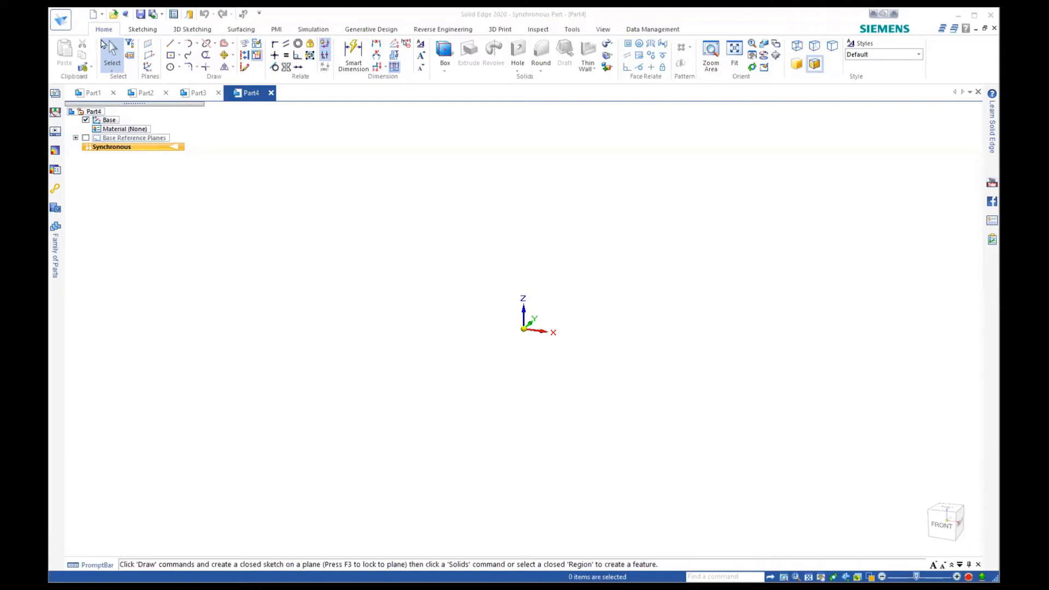
Draw a connected 3D line path of six axis-aligned segments, starting with a vertical line about 99 mm long and continuing along X, Z and Y
{"action": "left_click", "coordinate": [183, 30]}
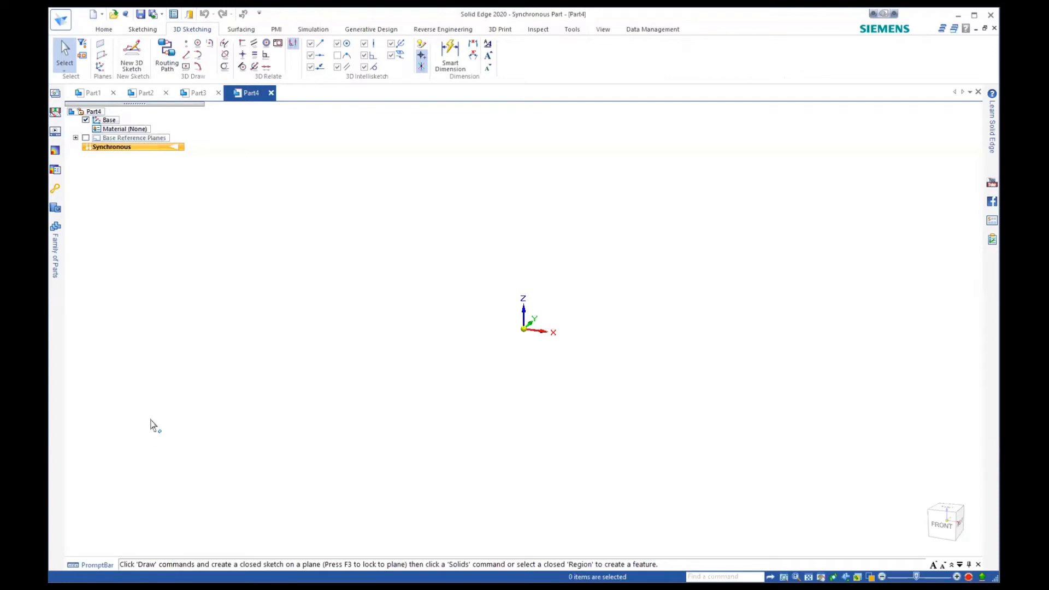
{"action": "left_click", "coordinate": [186, 54]}
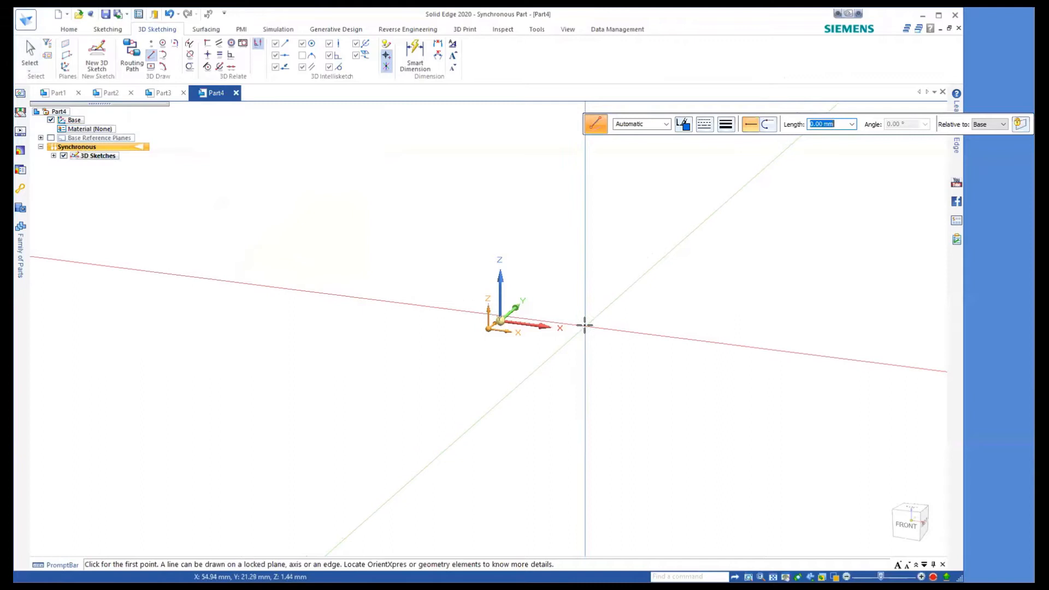
{"action": "left_click", "coordinate": [587, 328]}
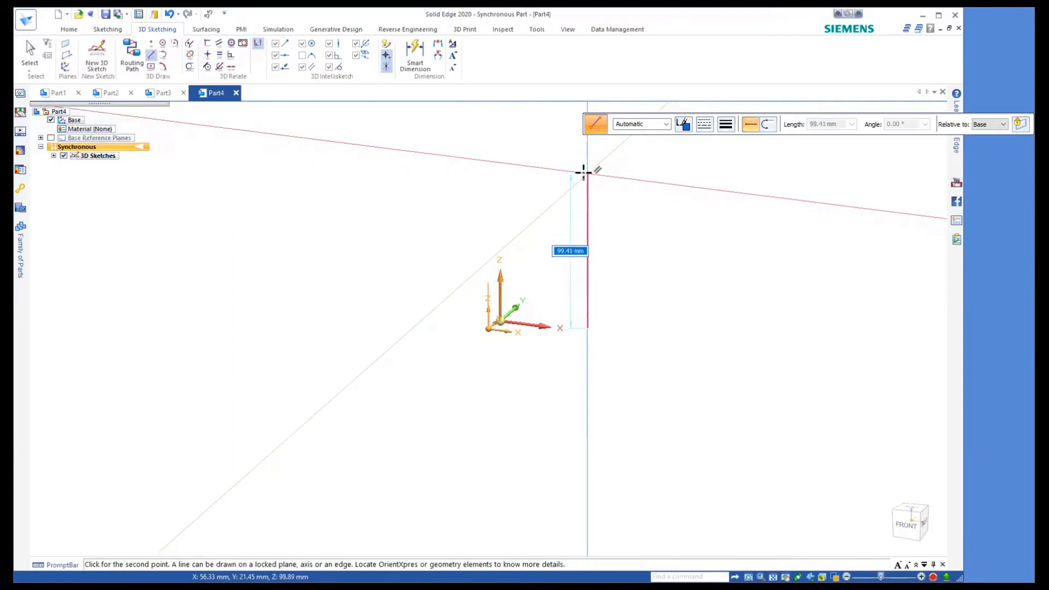
{"action": "left_click", "coordinate": [583, 173]}
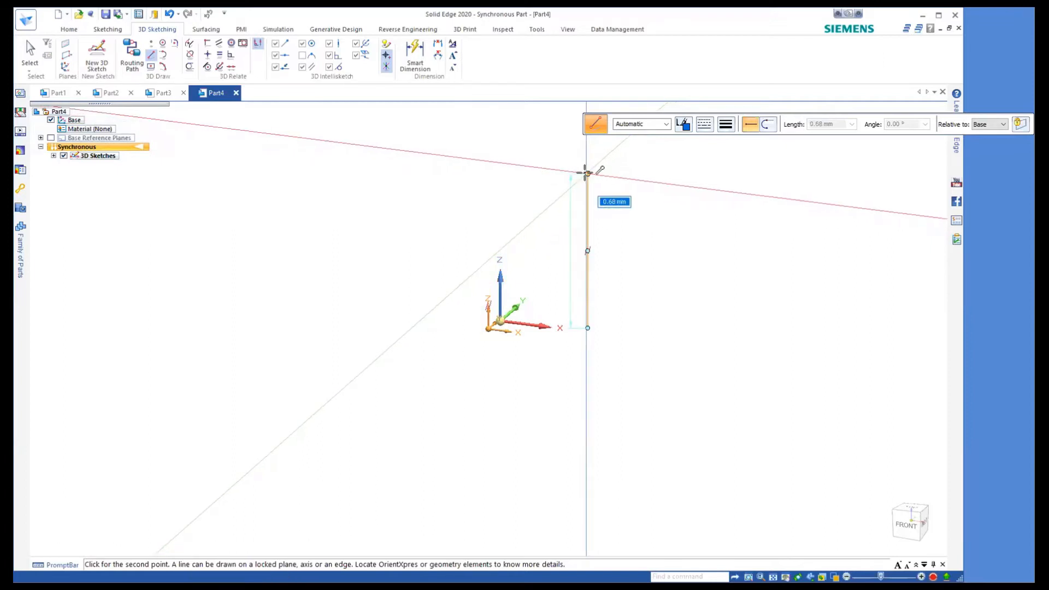
{"action": "left_click", "coordinate": [645, 181]}
{"action": "left_click", "coordinate": [645, 249]}
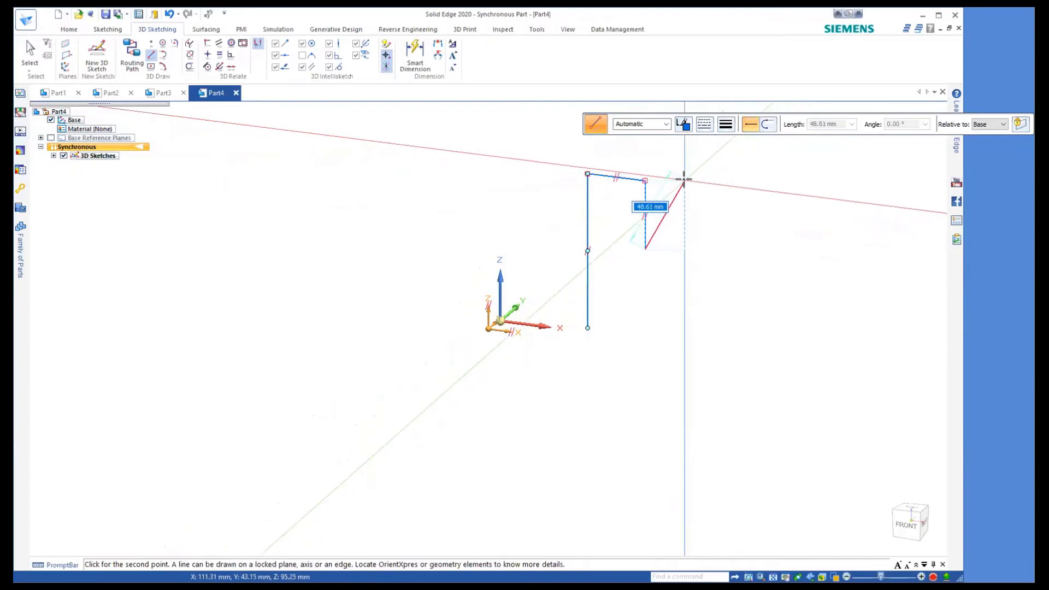
{"action": "left_click", "coordinate": [712, 190]}
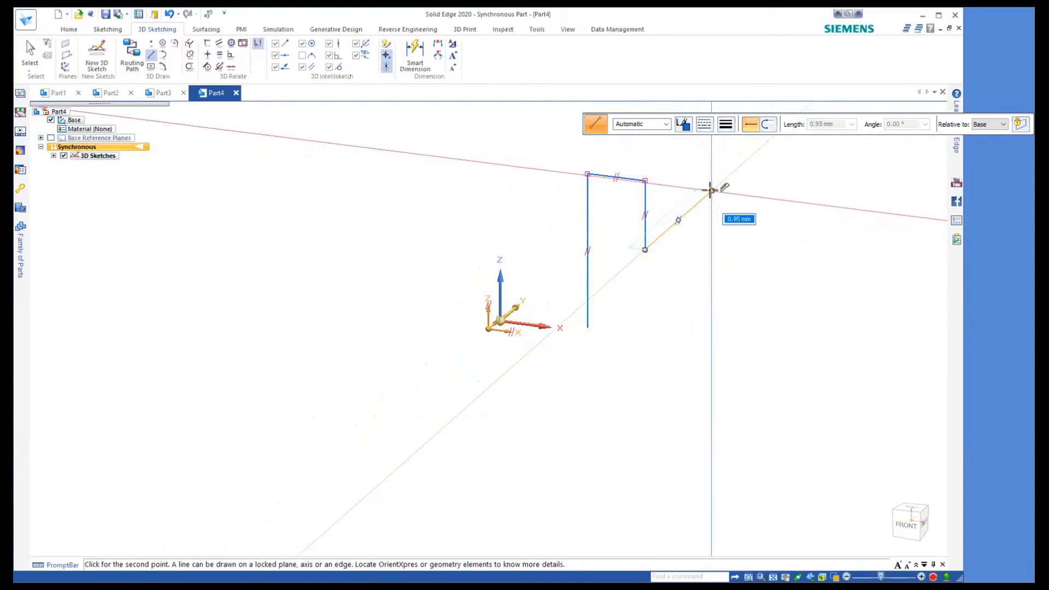
{"action": "left_click", "coordinate": [770, 198]}
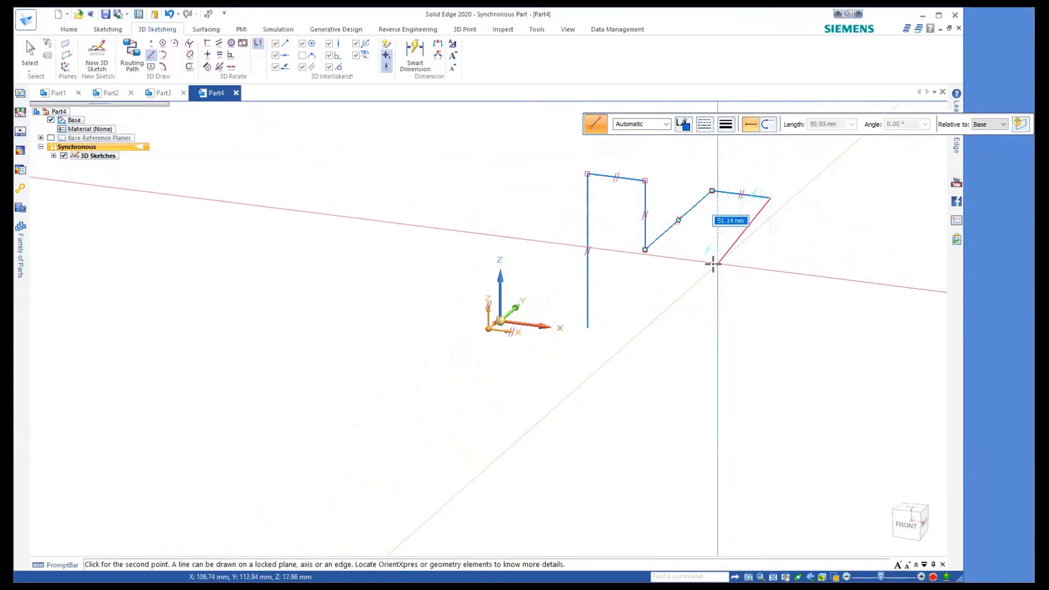
{"action": "left_click", "coordinate": [688, 266]}
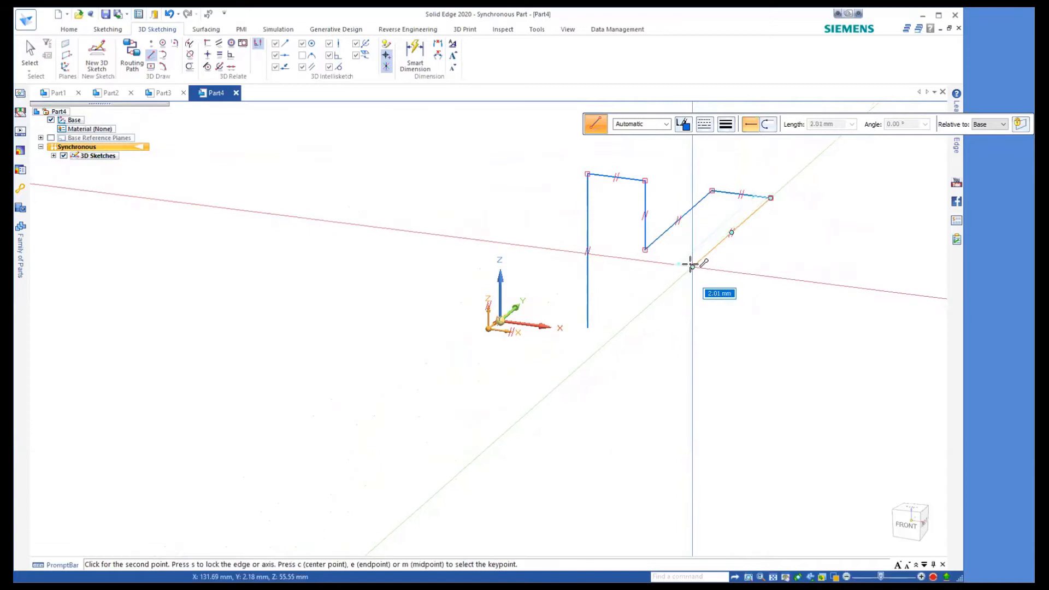
{"action": "key", "text": "Escape"}
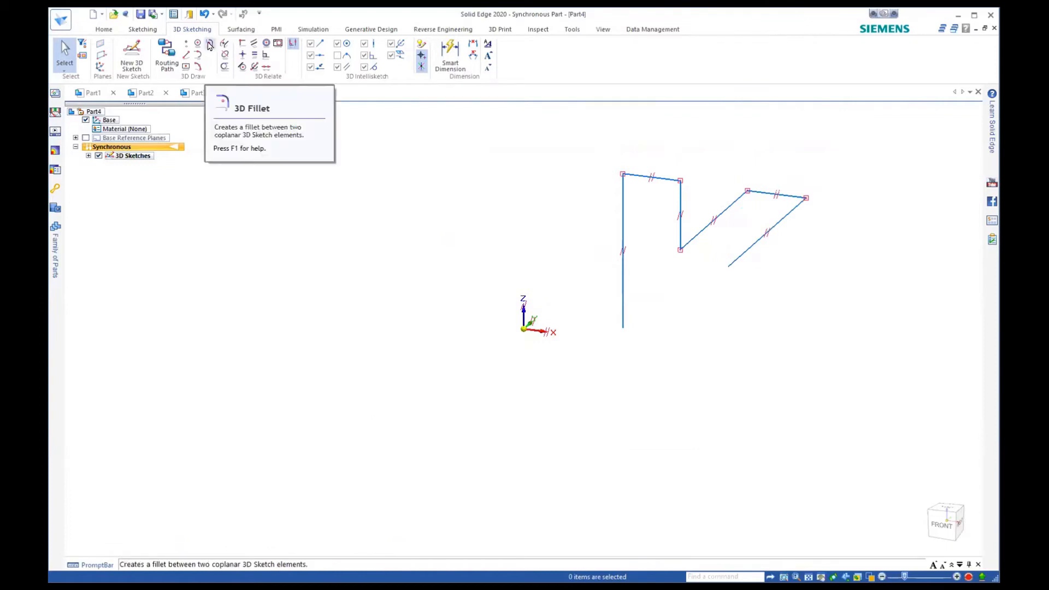
Round all five corners of the 3D path with 3D fillets of 10 mm radius
{"action": "left_click", "coordinate": [211, 45]}
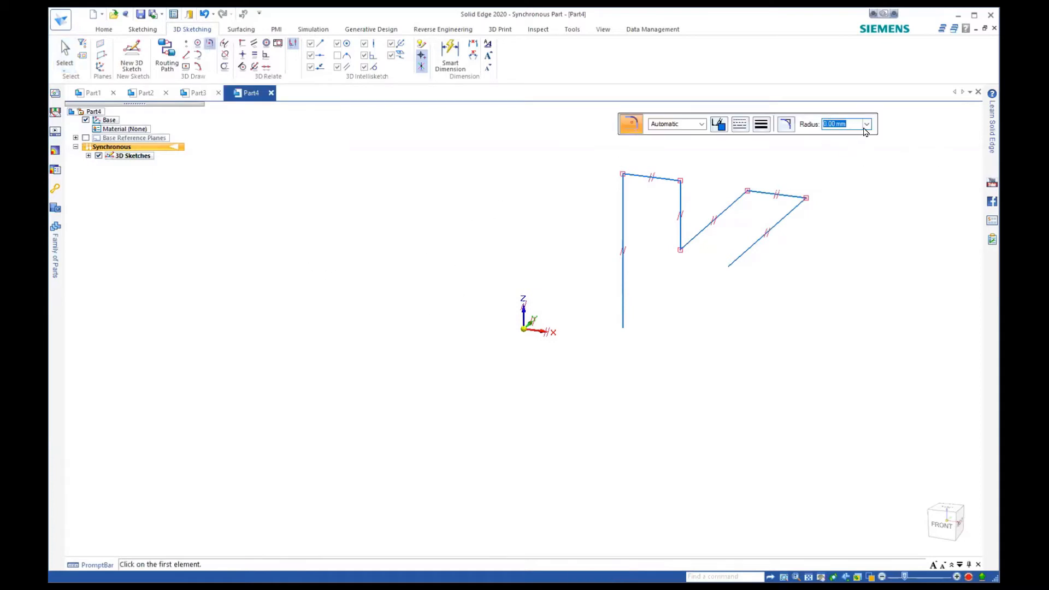
{"action": "type", "text": "1"}
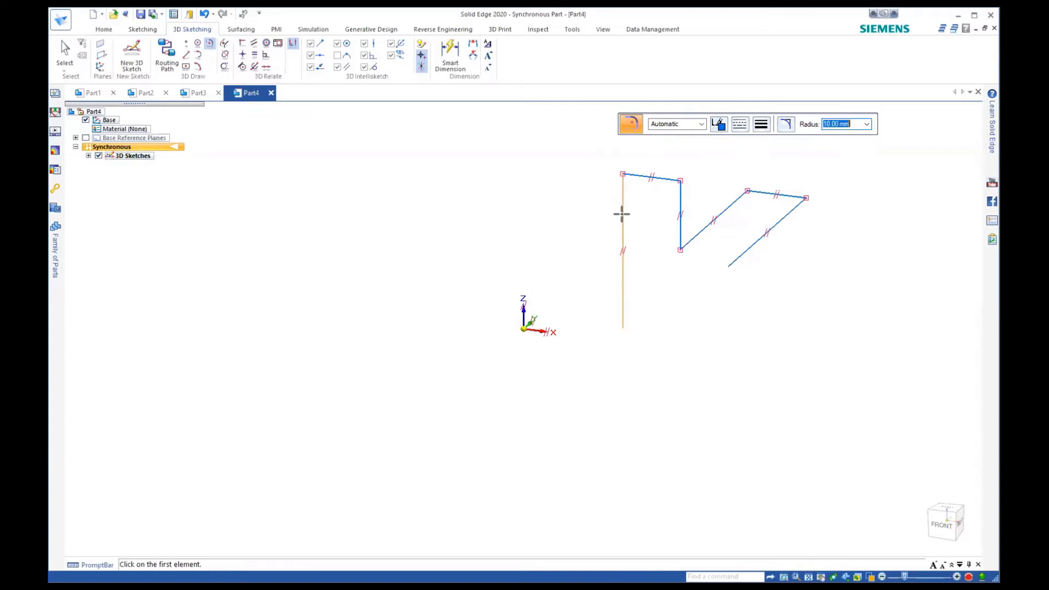
{"action": "left_click", "coordinate": [651, 176]}
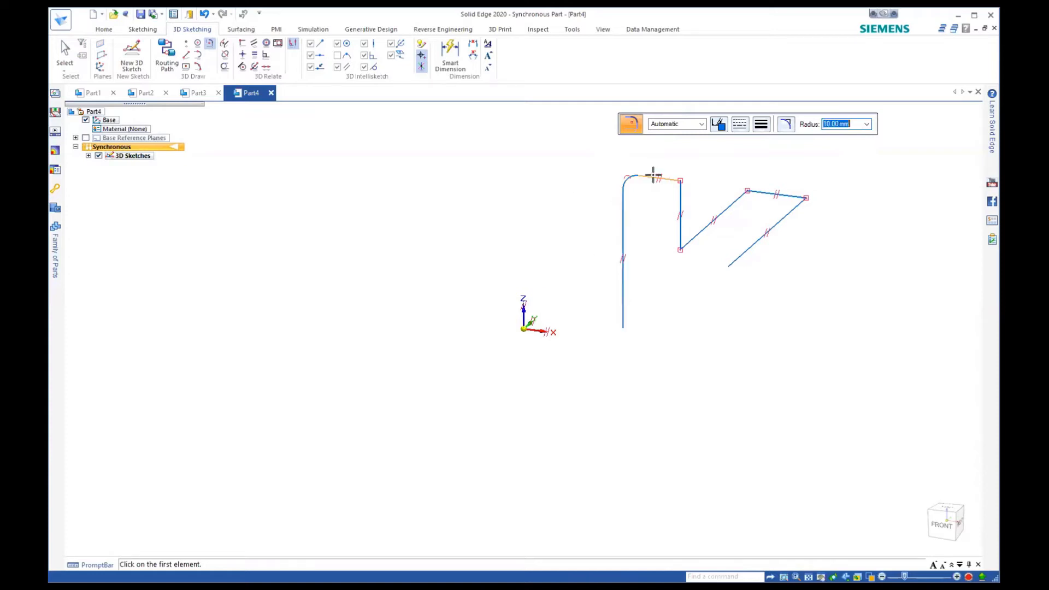
{"action": "left_click", "coordinate": [678, 220]}
{"action": "left_click", "coordinate": [721, 210]}
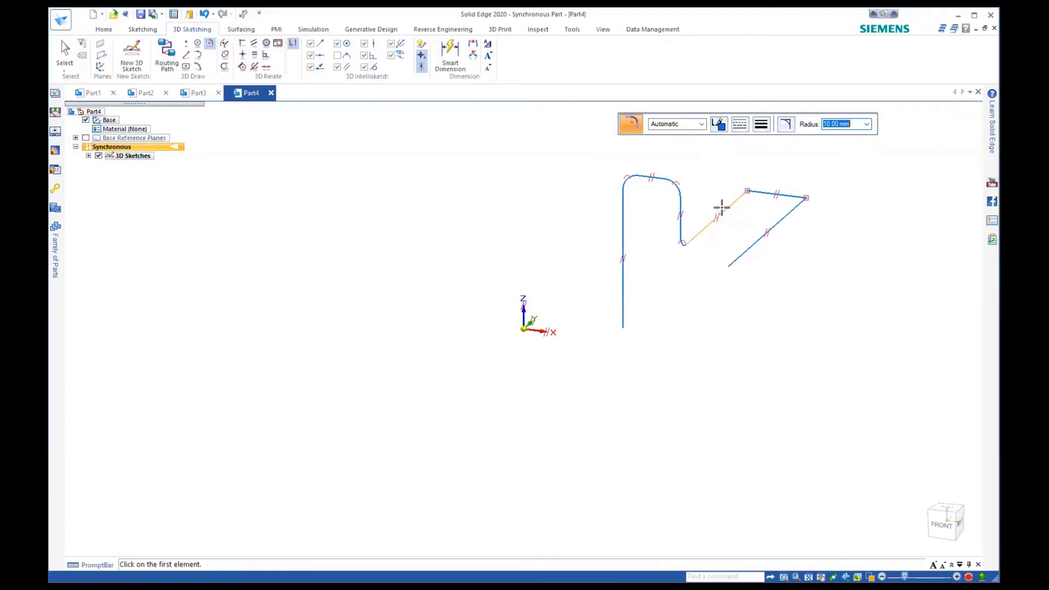
{"action": "left_click", "coordinate": [776, 193]}
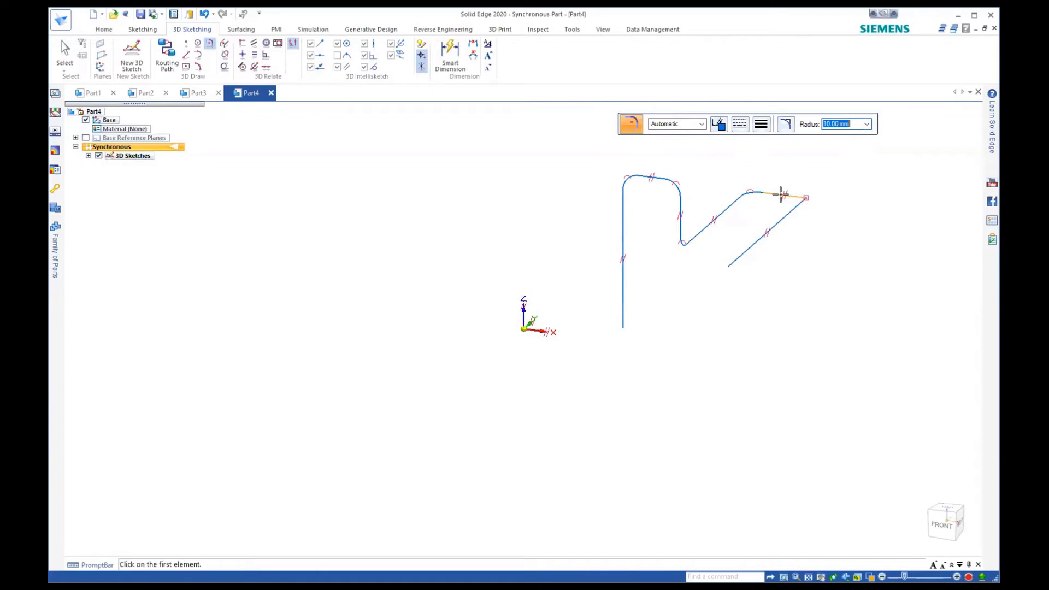
{"action": "left_click", "coordinate": [780, 194]}
{"action": "left_click", "coordinate": [781, 217]}
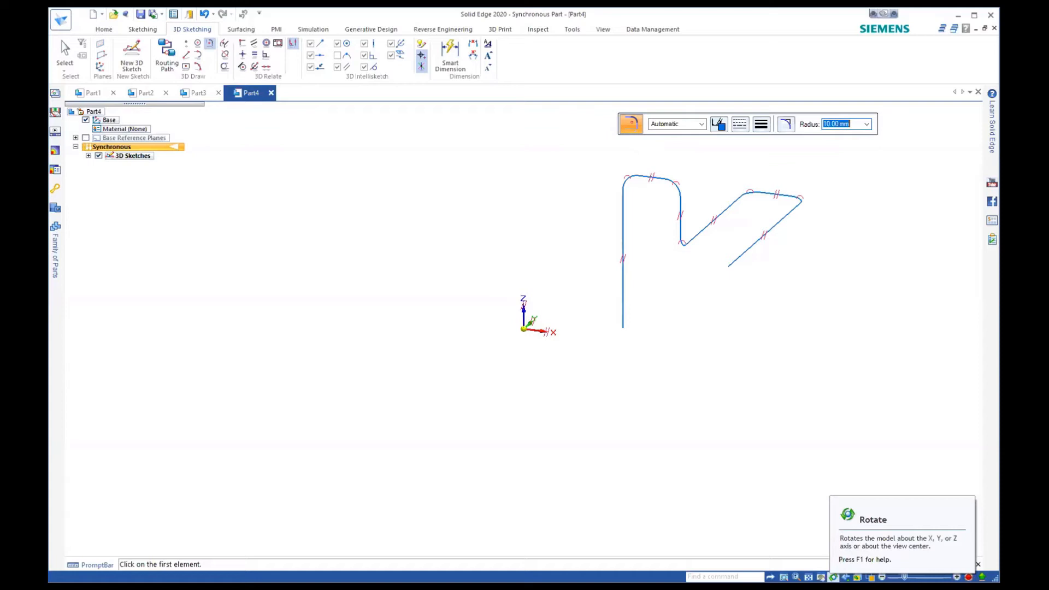
Create a reference plane normal to the long vertical line at its lower endpoint, using position 0
{"action": "left_click", "coordinate": [833, 577]}
{"action": "mouse_move", "coordinate": [765, 464]}
{"action": "left_mouse_down"}
{"action": "mouse_move", "coordinate": [712, 389]}
{"action": "mouse_move", "coordinate": [808, 412]}
{"action": "mouse_move", "coordinate": [805, 422]}
{"action": "mouse_move", "coordinate": [749, 424]}
{"action": "mouse_move", "coordinate": [719, 400]}
{"action": "mouse_move", "coordinate": [744, 410]}
{"action": "left_mouse_up"}
{"action": "left_click", "coordinate": [928, 546]}
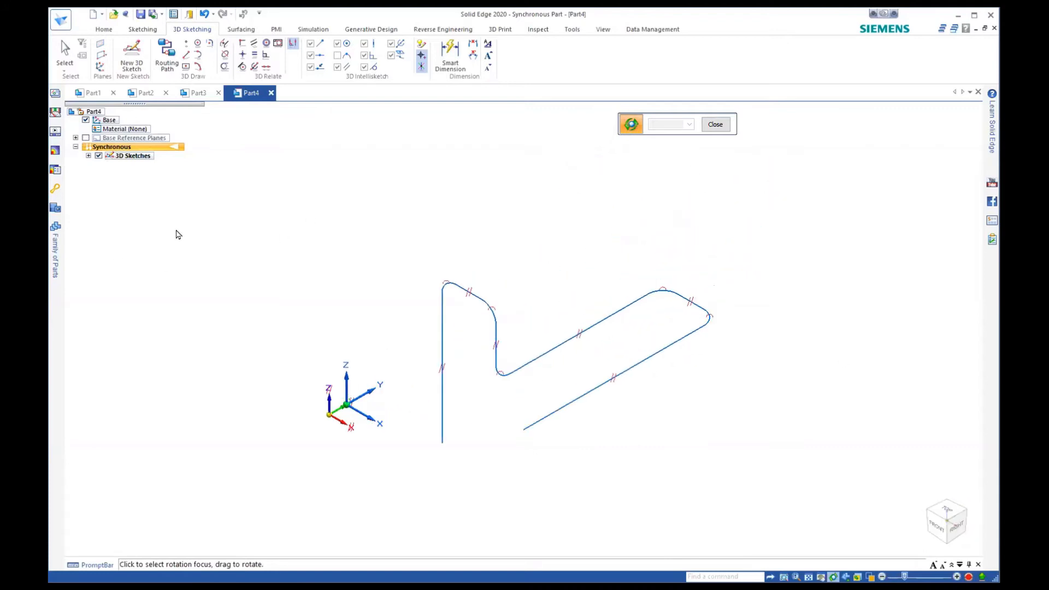
{"action": "left_click_drag", "start_coordinate": [710, 115], "coordinate": [711, 127]}
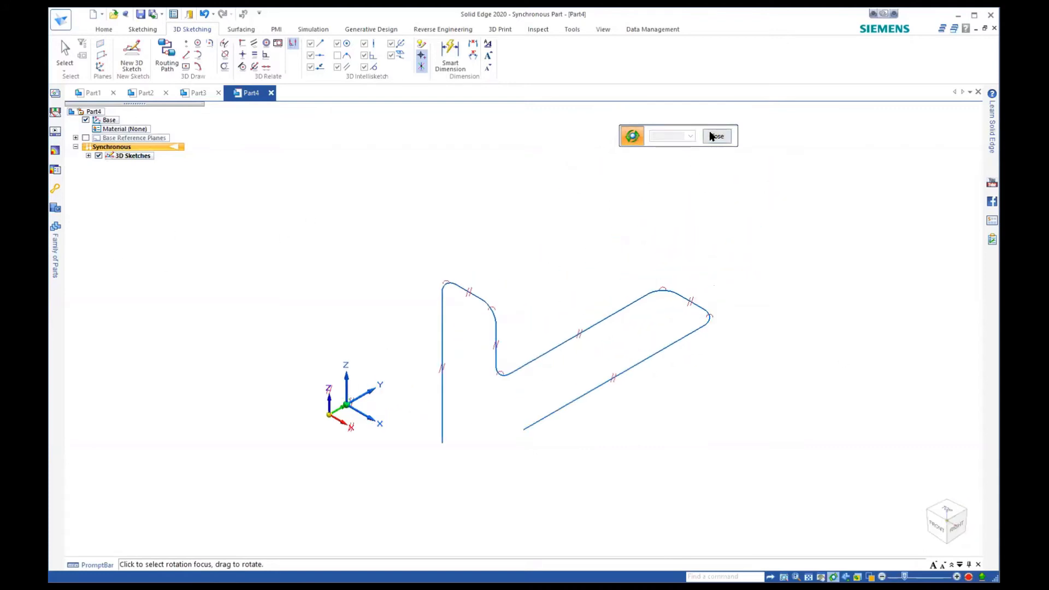
{"action": "left_click", "coordinate": [711, 136]}
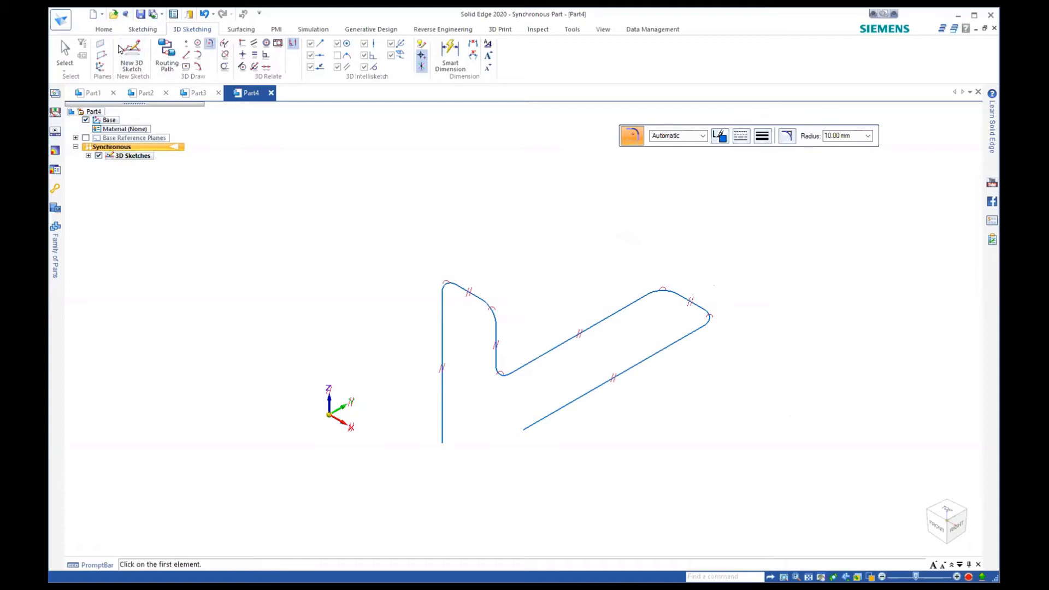
{"action": "left_click", "coordinate": [144, 29]}
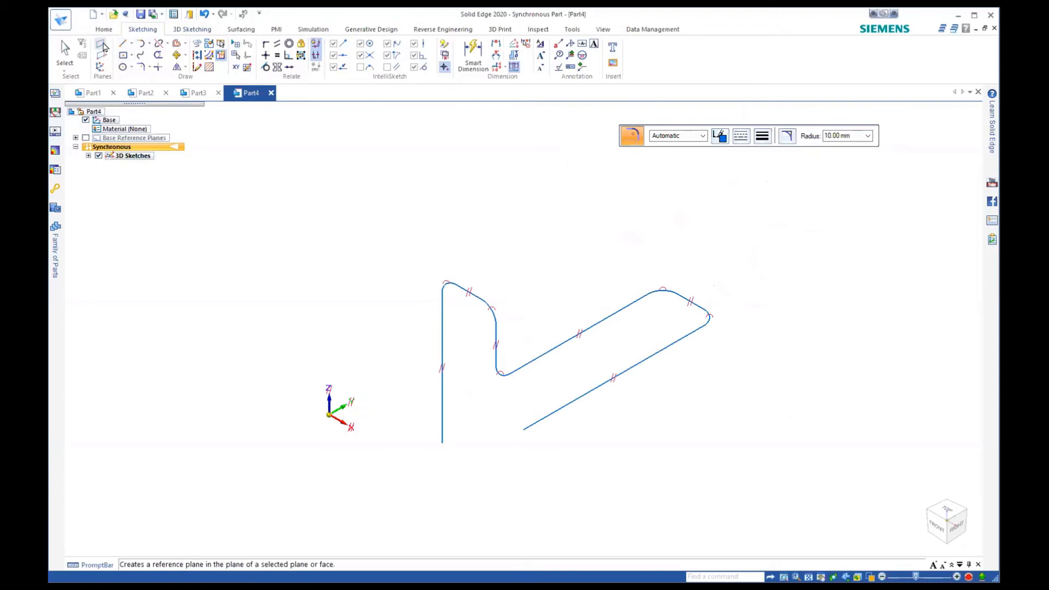
{"action": "left_click", "coordinate": [101, 46]}
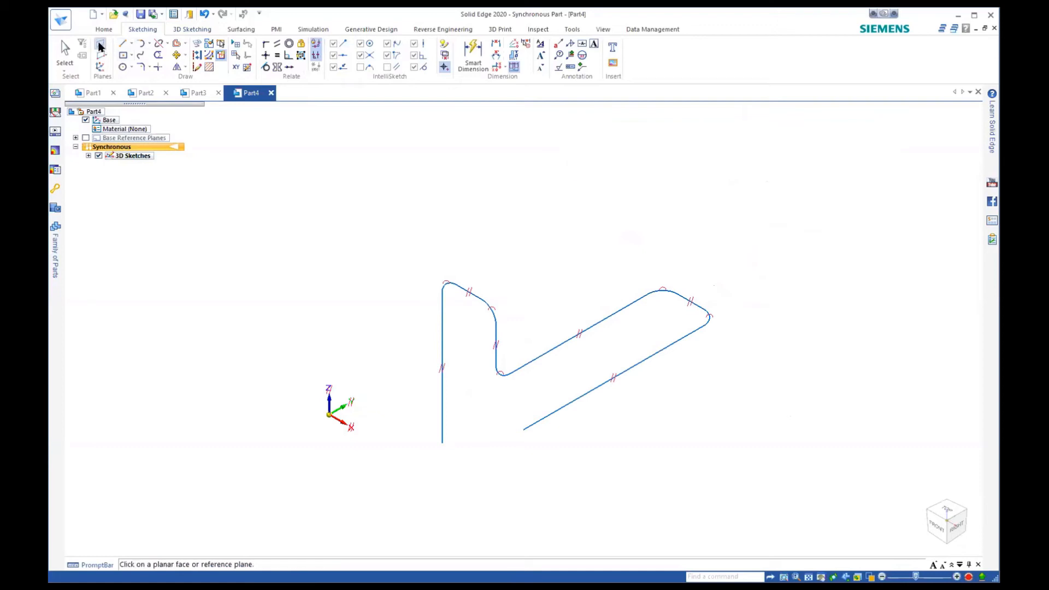
{"action": "left_click", "coordinate": [104, 57]}
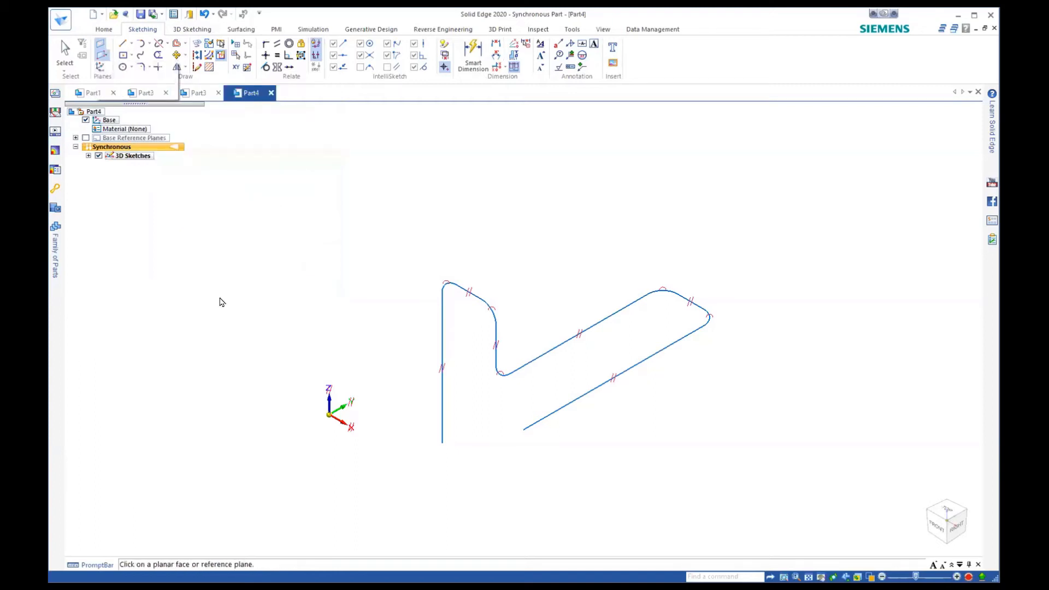
{"action": "left_click", "coordinate": [443, 444]}
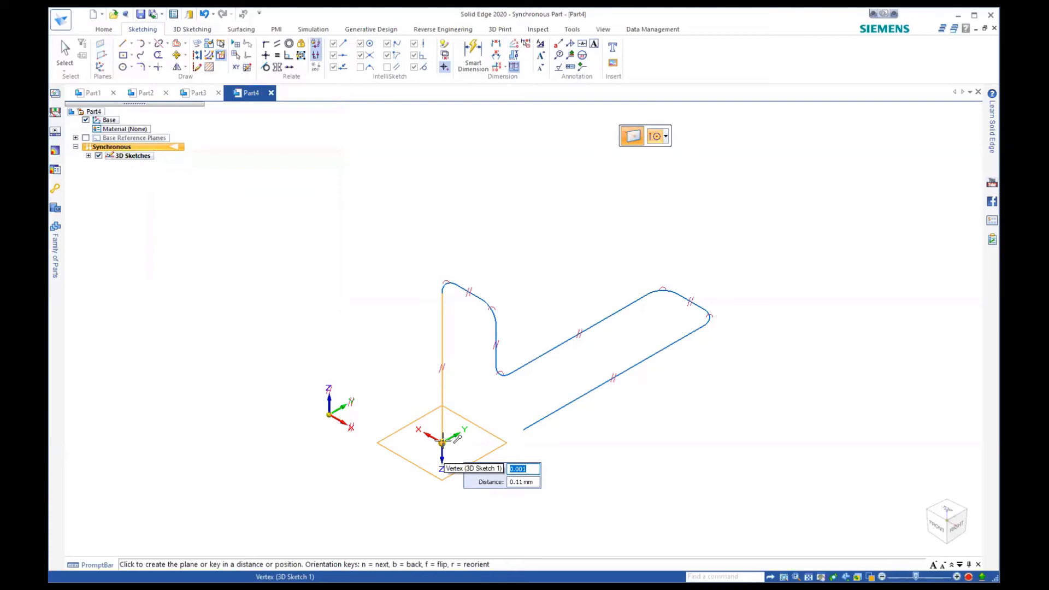
{"action": "type", "text": "0"}
{"action": "key", "text": "Return"}
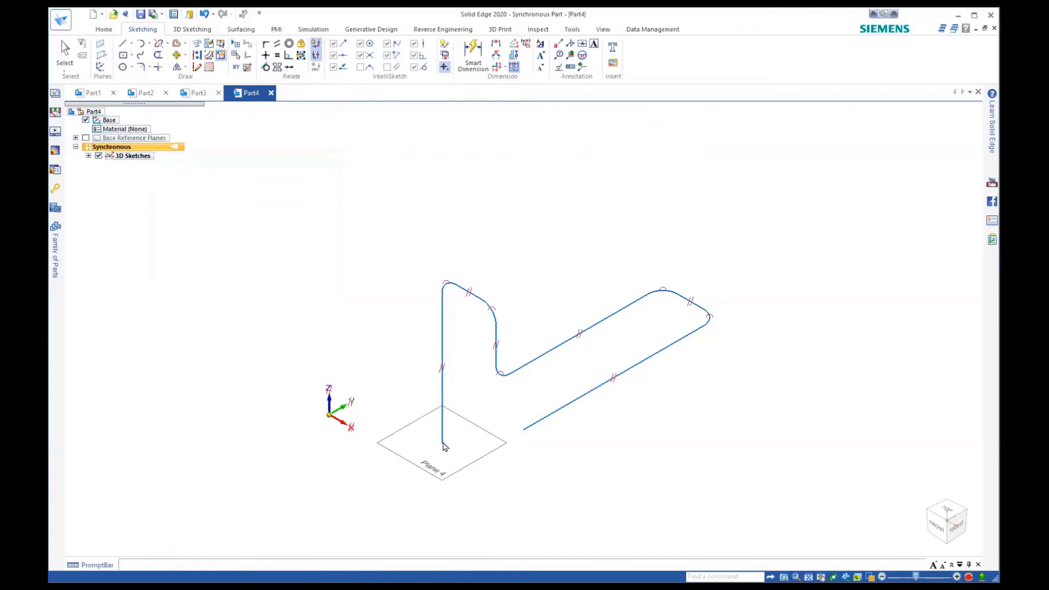
{"action": "left_click", "coordinate": [443, 447]}
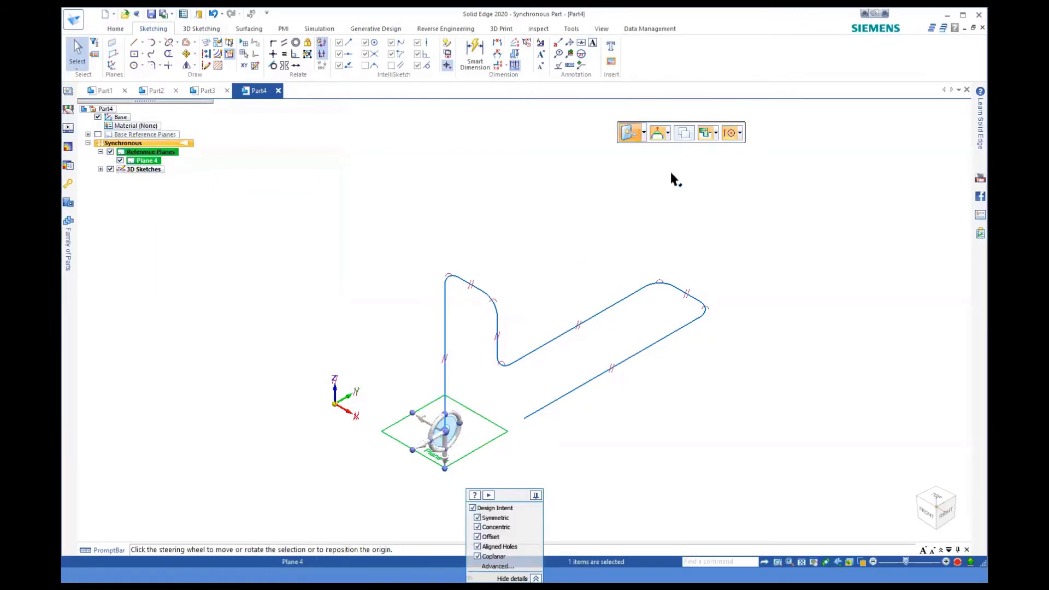
{"action": "key", "text": "Escape"}
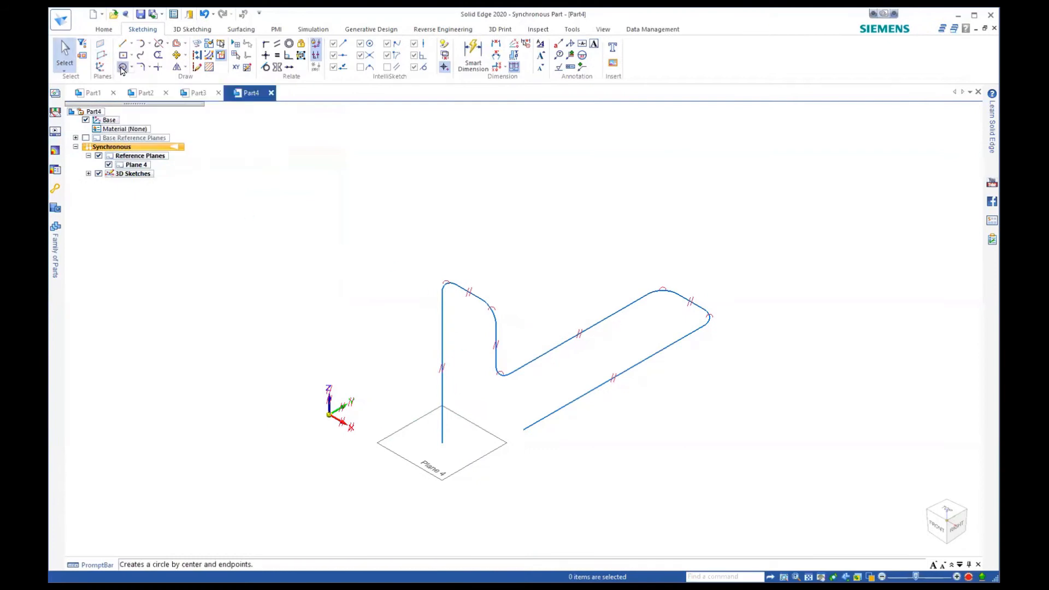
Sketch a 15 mm diameter circle on the new reference plane, centred on the vertical line's lower endpoint
{"action": "left_click", "coordinate": [122, 67]}
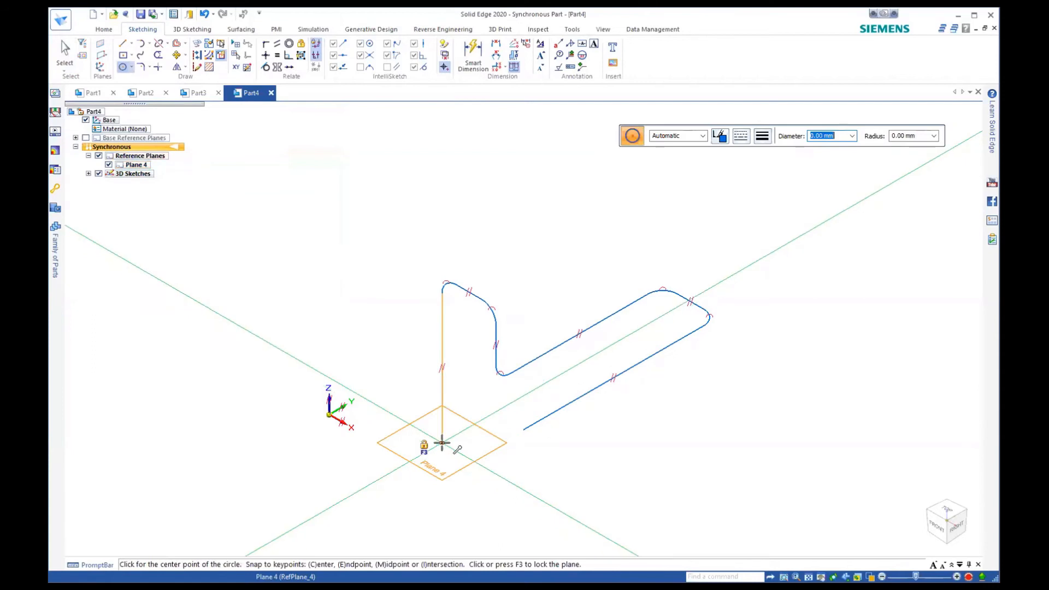
{"action": "left_click", "coordinate": [442, 442]}
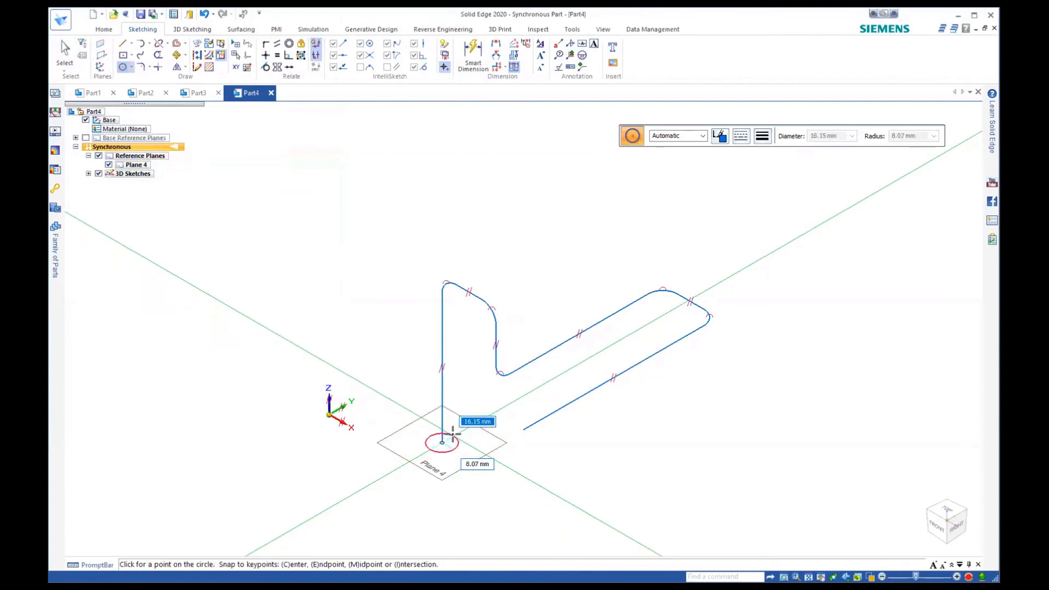
{"action": "type", "text": "1"}
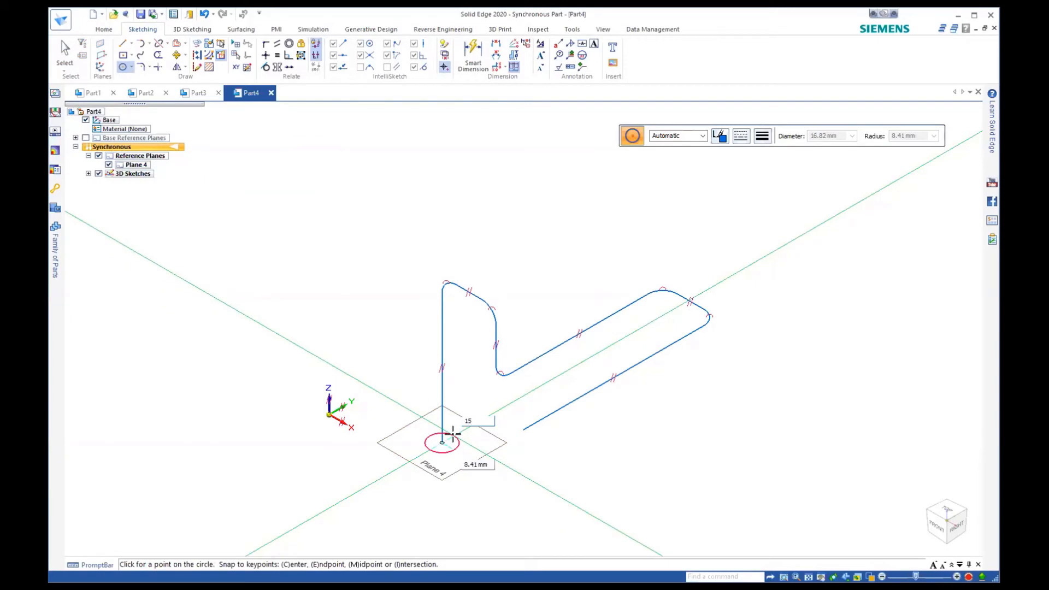
{"action": "type", "text": "5"}
{"action": "key", "text": "Return"}
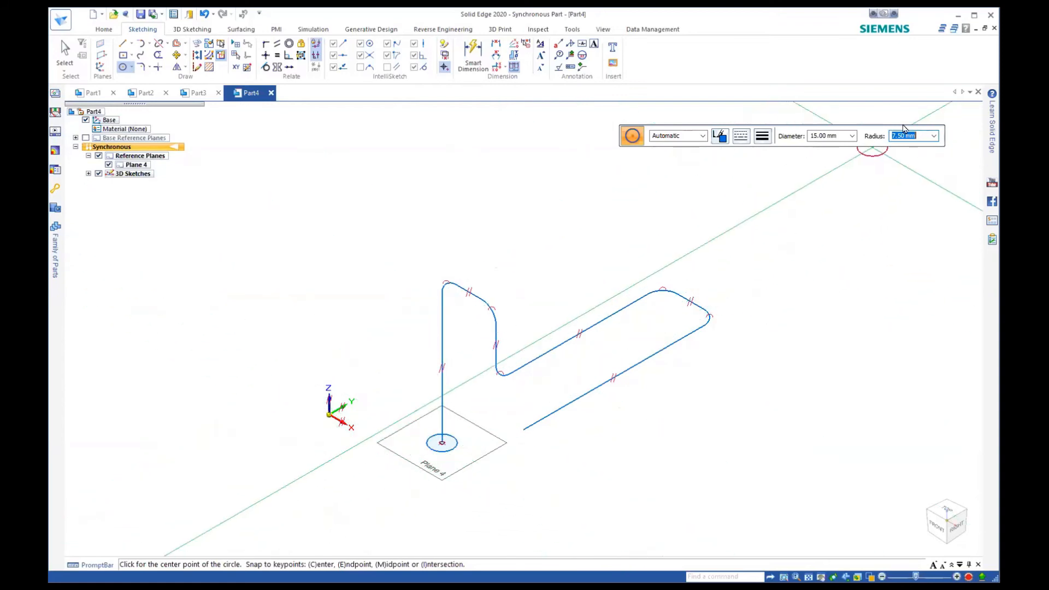
Add a concentric 17 mm diameter circle around the first one, centred on the path's endpoint
{"action": "left_click", "coordinate": [819, 136]}
{"action": "type", "text": "17"}
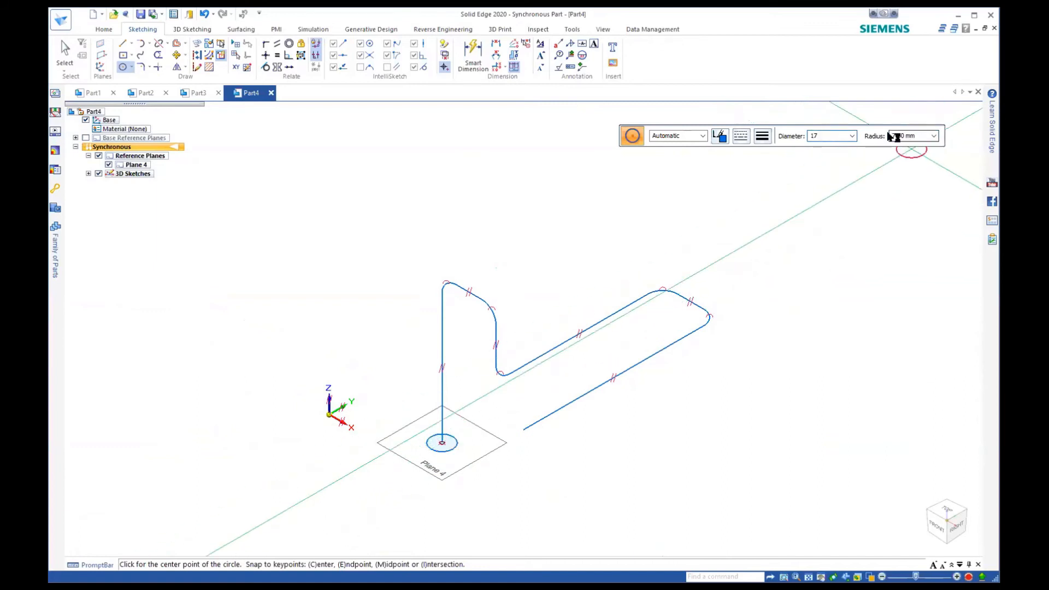
{"action": "key", "text": "Tab"}
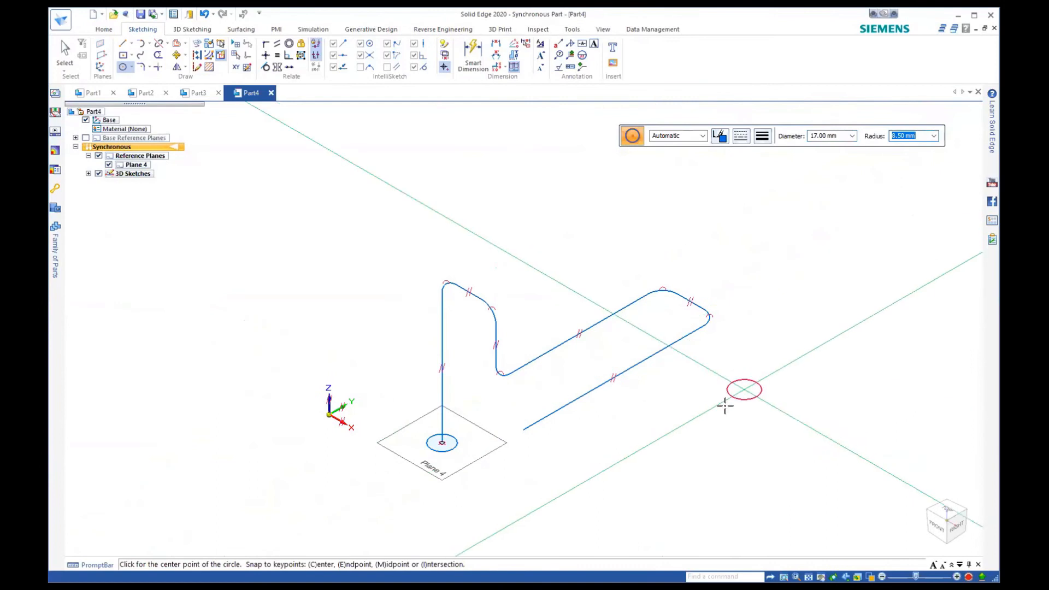
{"action": "left_click", "coordinate": [457, 447]}
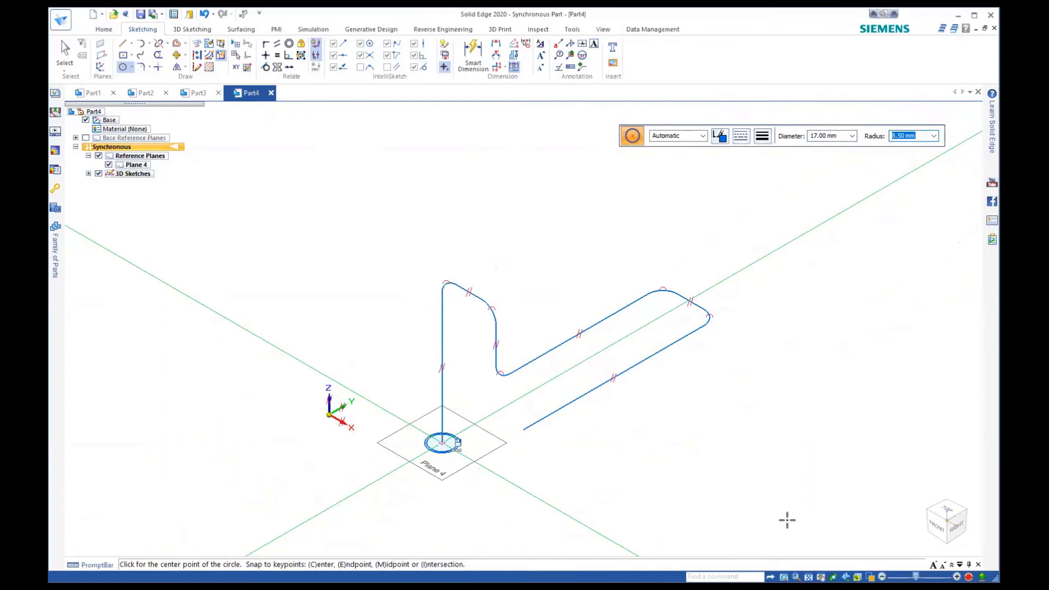
{"action": "right_click", "coordinate": [442, 443]}
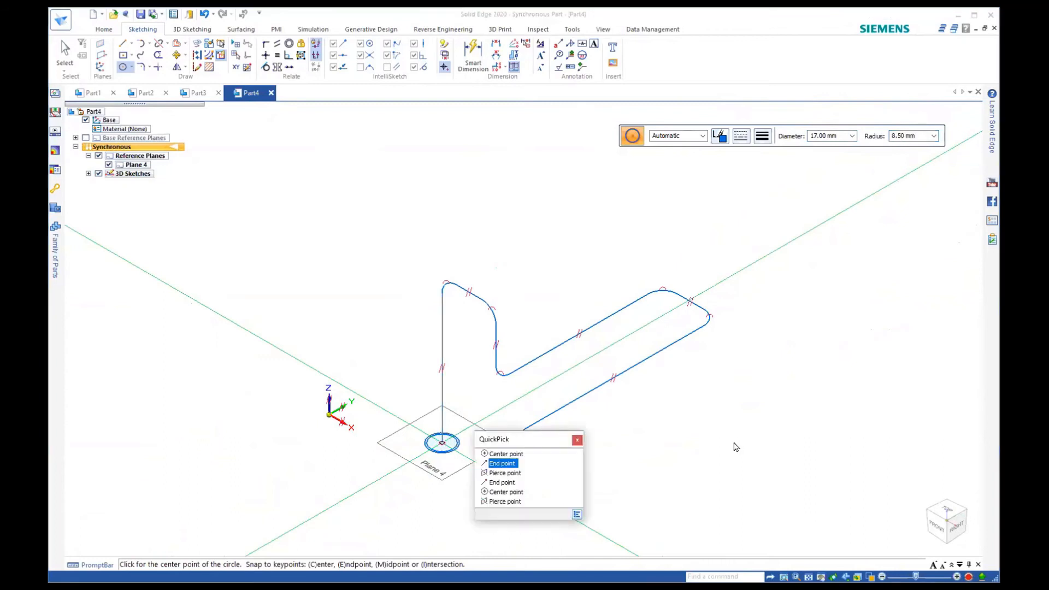
{"action": "left_click", "coordinate": [500, 464]}
{"action": "key", "text": "Escape"}
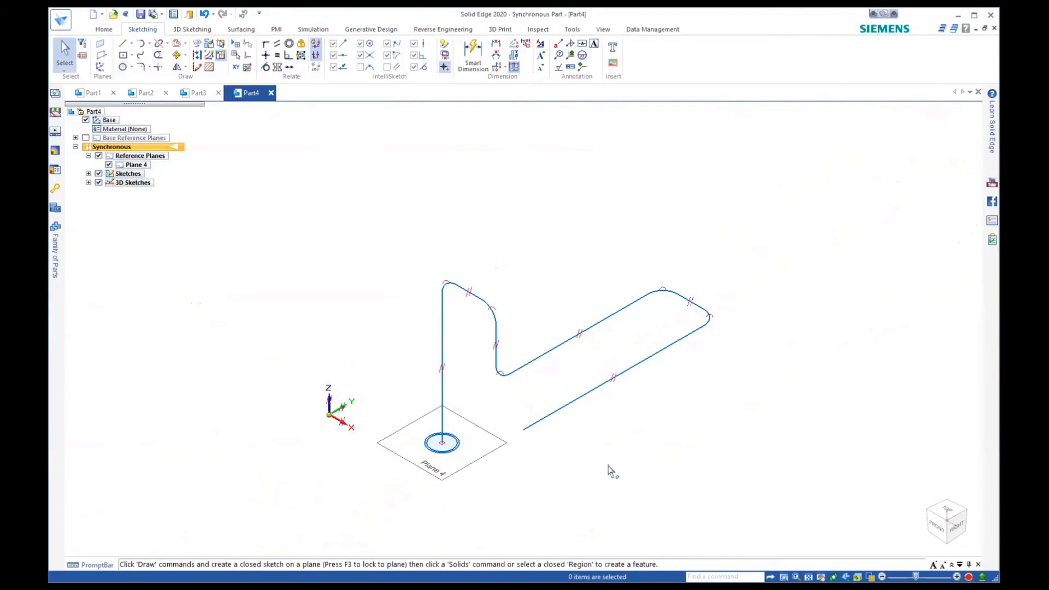
{"action": "left_click", "coordinate": [104, 29]}
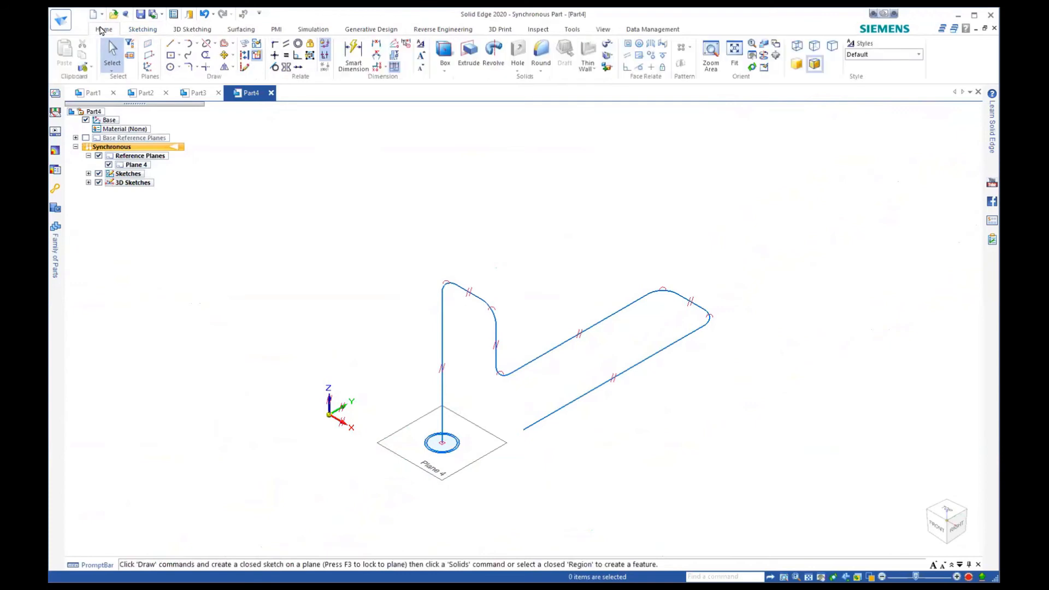
Create a swept protrusion of the outer 17 mm circle along the whole filleted 3D sketch path, keeping the default sweep options
{"action": "left_click", "coordinate": [608, 44]}
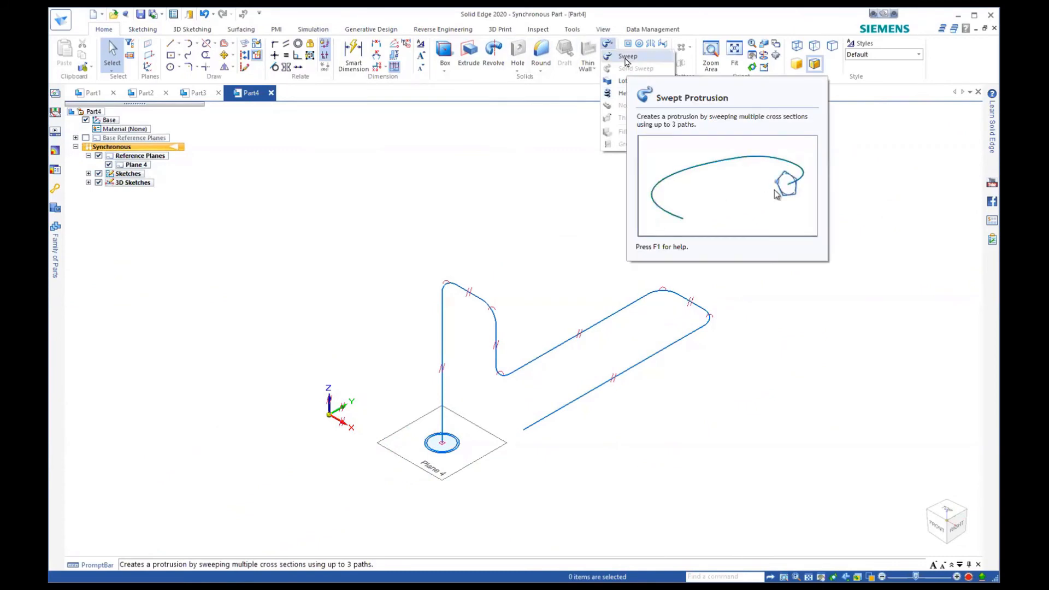
{"action": "left_click", "coordinate": [625, 58]}
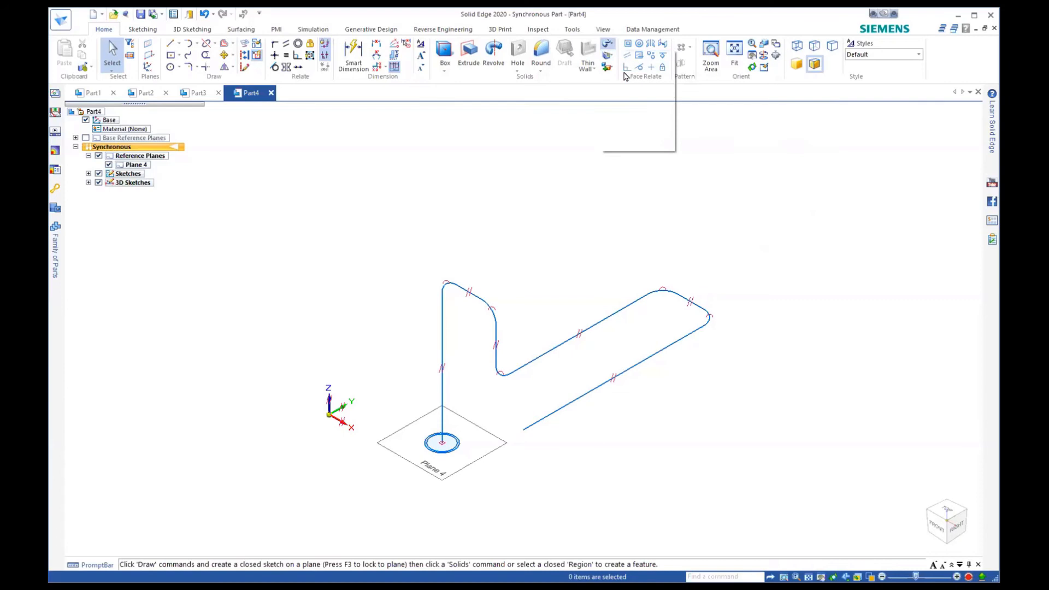
{"action": "left_click", "coordinate": [816, 438]}
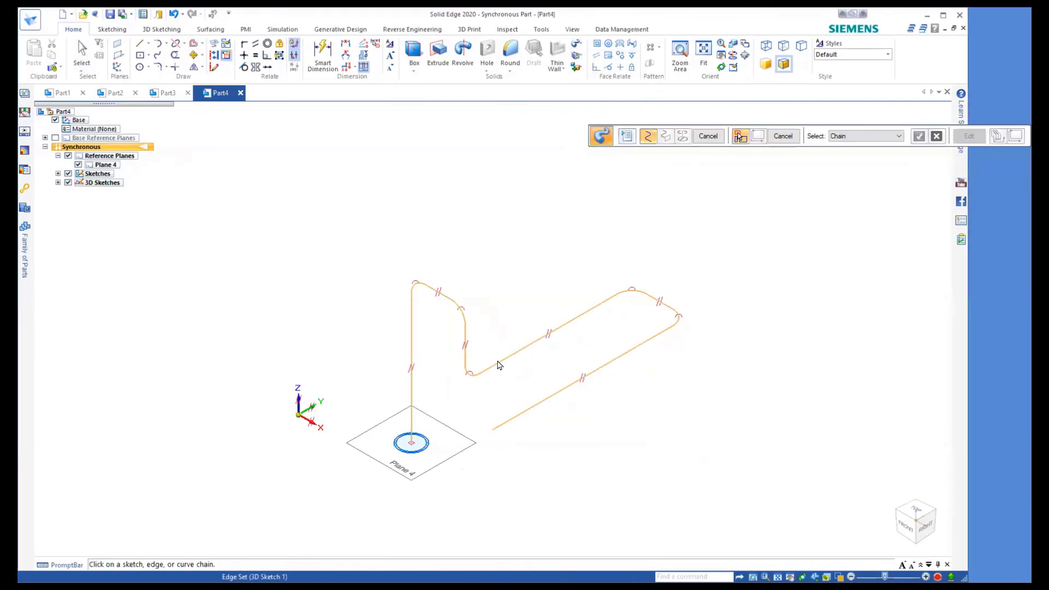
{"action": "left_click", "coordinate": [528, 363]}
{"action": "right_click", "coordinate": [344, 302]}
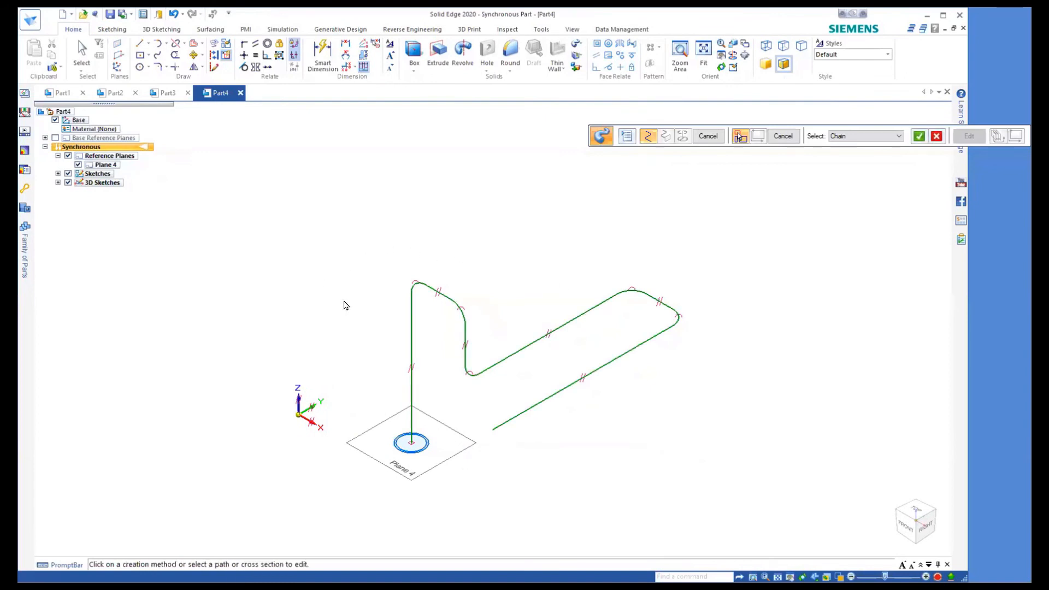
{"action": "left_click", "coordinate": [428, 445]}
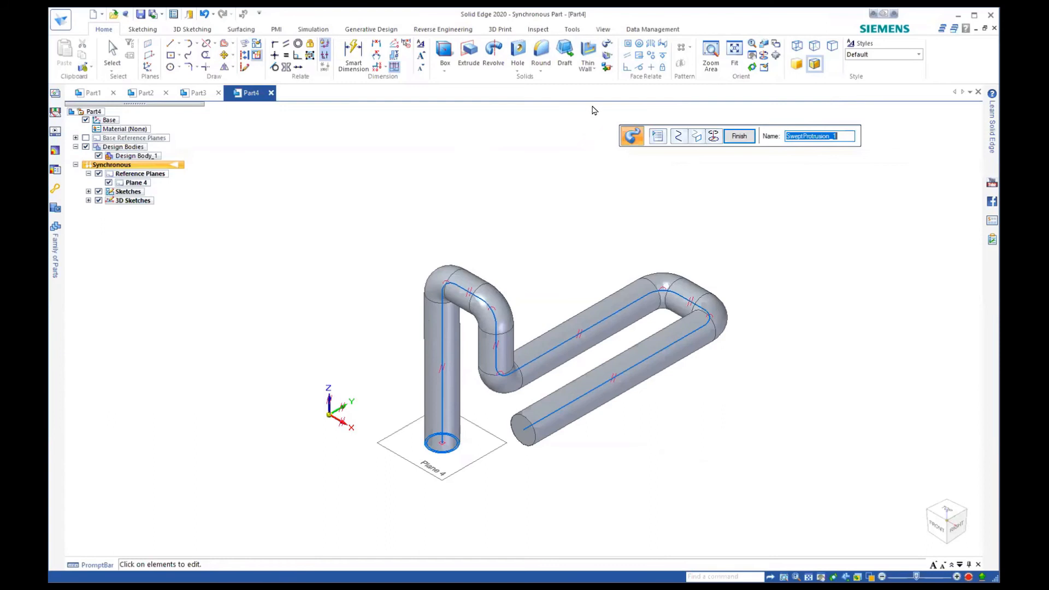
{"action": "left_click", "coordinate": [611, 56]}
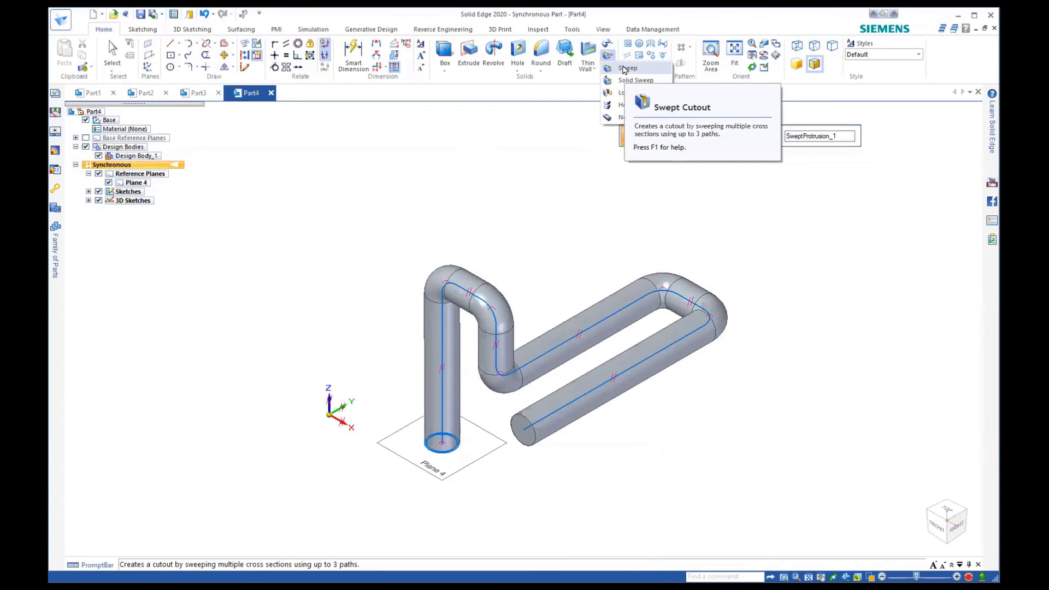
{"action": "left_click", "coordinate": [623, 67]}
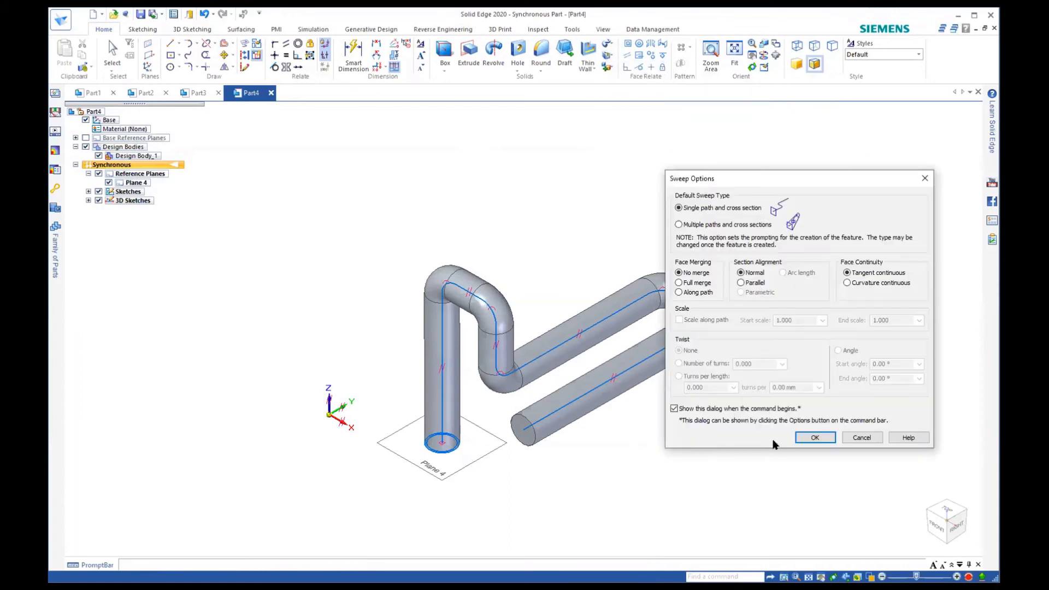
{"action": "left_click", "coordinate": [815, 438]}
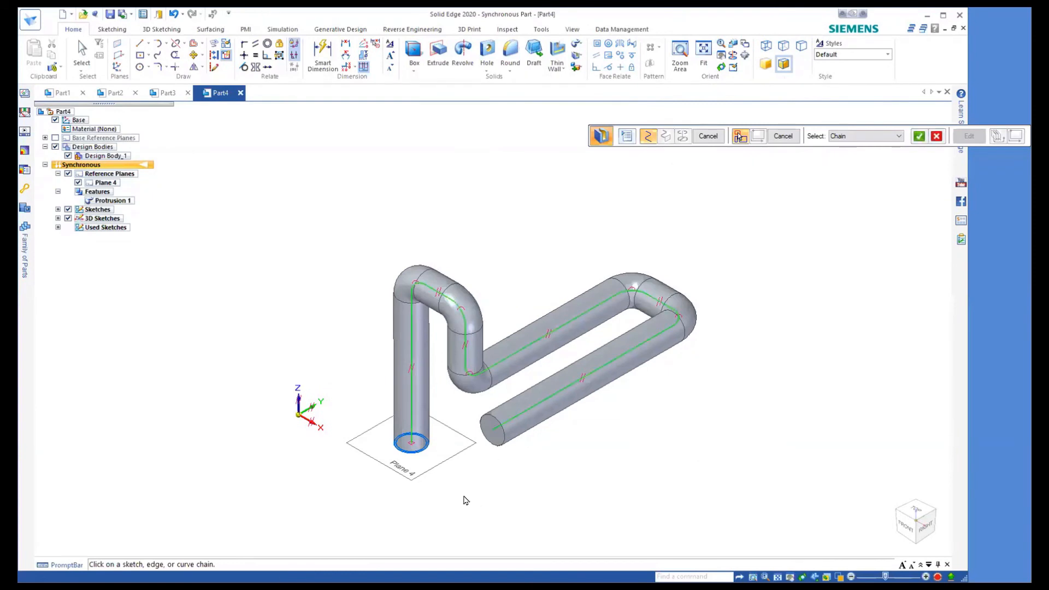
{"action": "left_click", "coordinate": [401, 442]}
{"action": "right_click", "coordinate": [269, 403]}
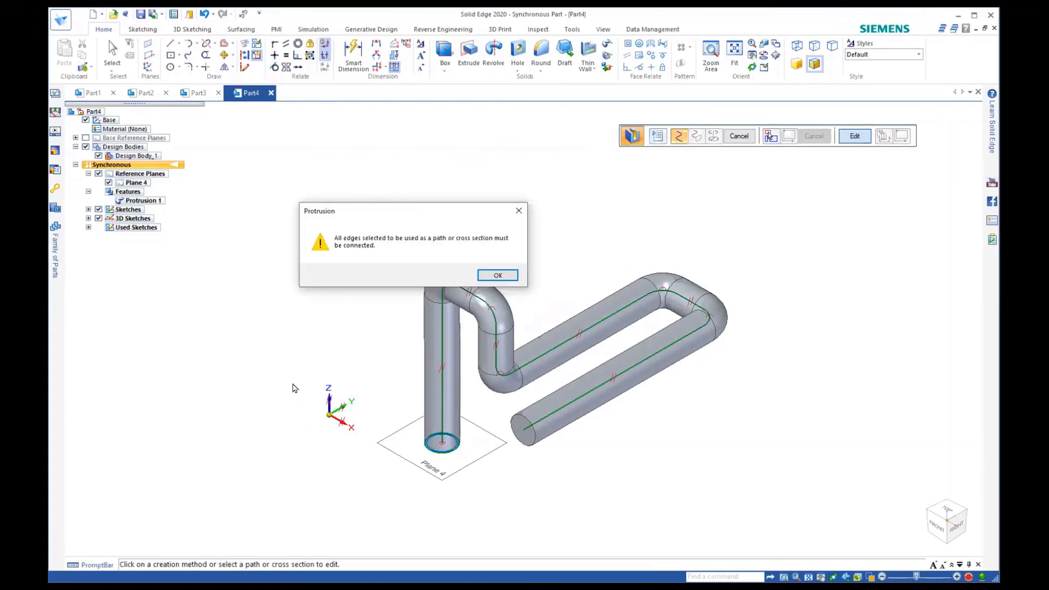
{"action": "left_click", "coordinate": [502, 276]}
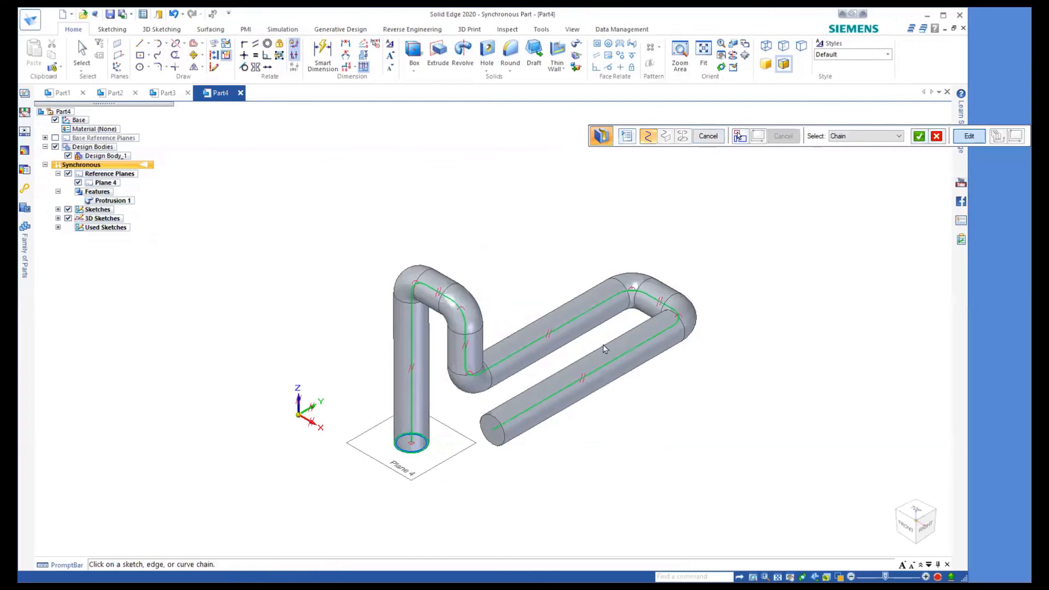
{"action": "left_click", "coordinate": [937, 137]}
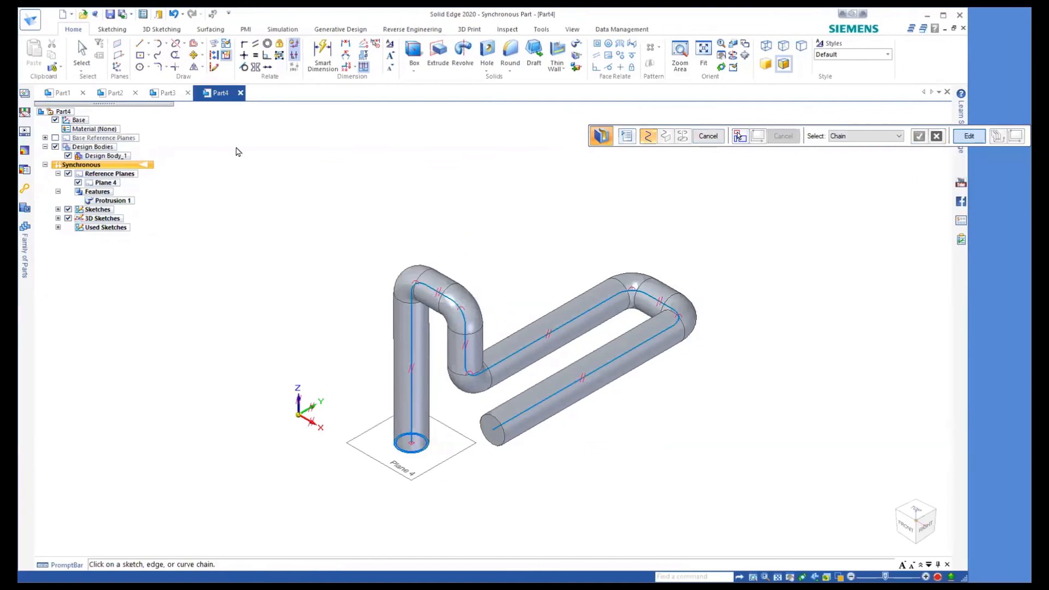
Hollow the pipe with a swept cutout of the inner 15 mm circle along the 3D path, using a single path and cross section
{"action": "left_click", "coordinate": [574, 56]}
{"action": "left_click", "coordinate": [609, 72]}
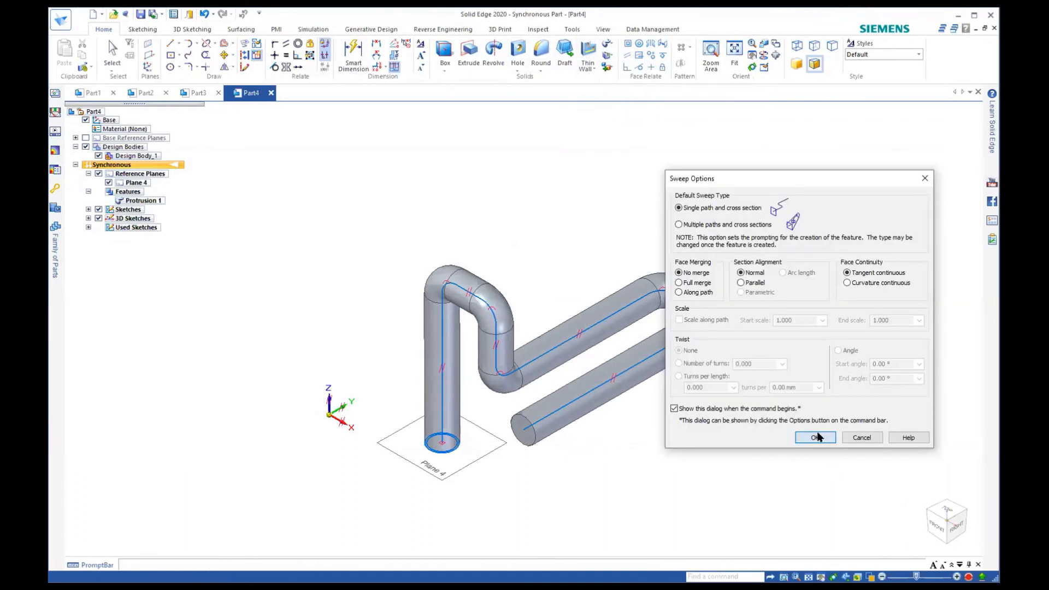
{"action": "left_click", "coordinate": [815, 437]}
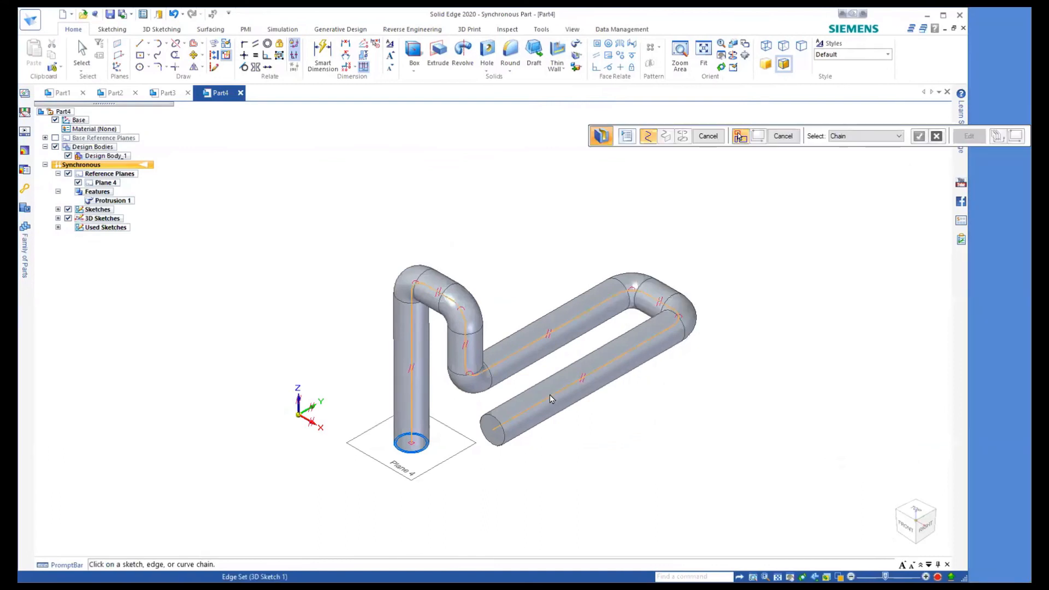
{"action": "right_click", "coordinate": [436, 459]}
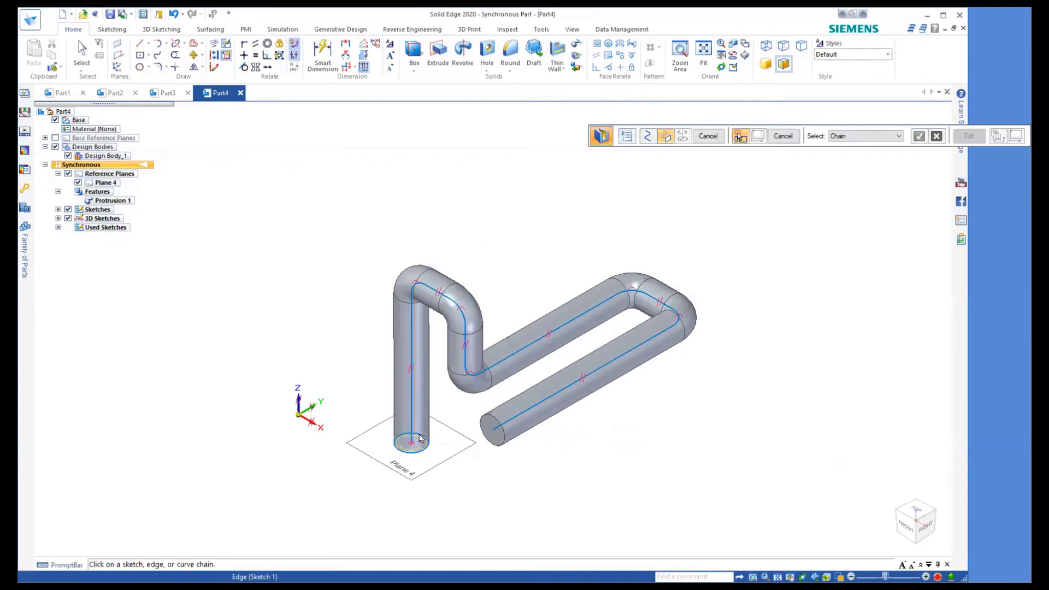
{"action": "left_click", "coordinate": [421, 438]}
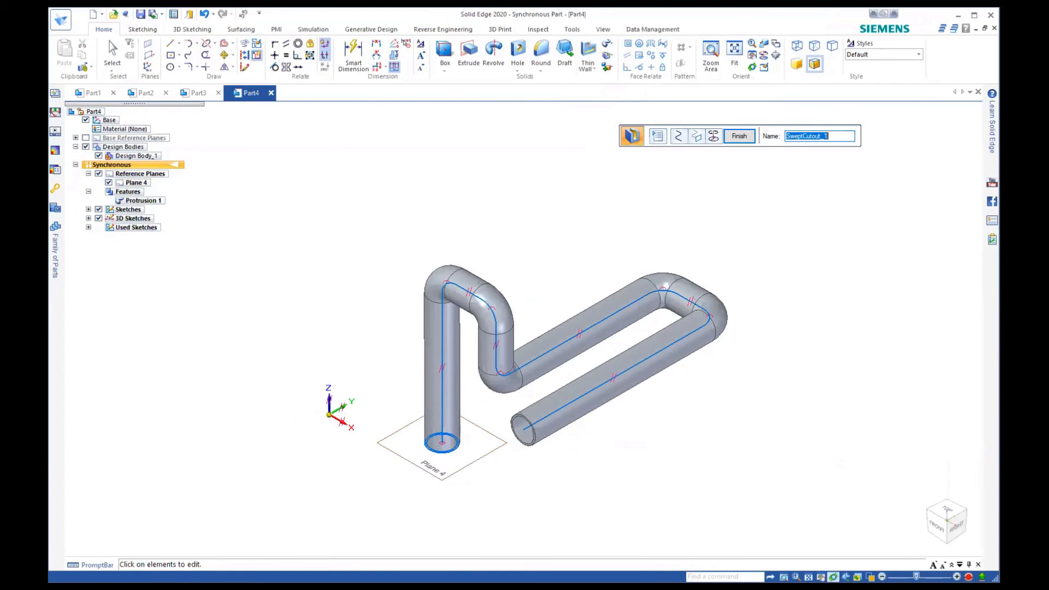
{"action": "left_click", "coordinate": [833, 577]}
{"action": "left_click_drag", "start_coordinate": [699, 465], "coordinate": [548, 504]}
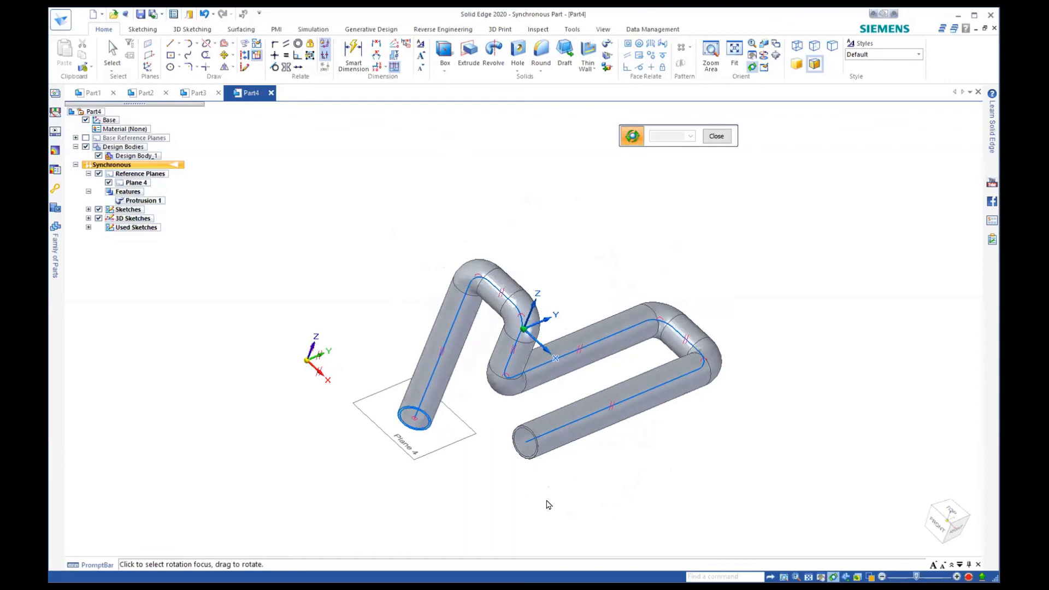